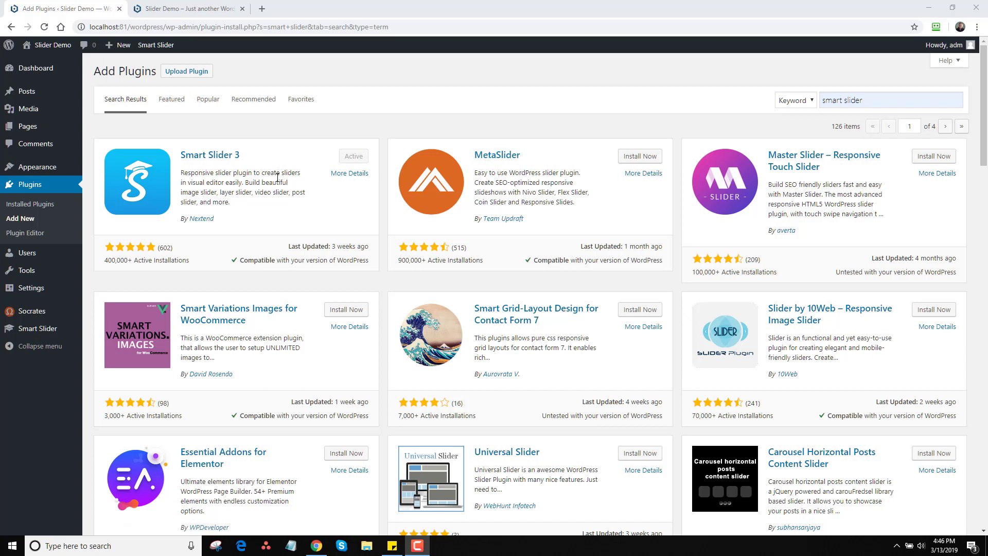
- Open the Sample Slider for editing in Smart Slider and go to its publishing options
{"action": "left_click", "coordinate": [56, 330]}
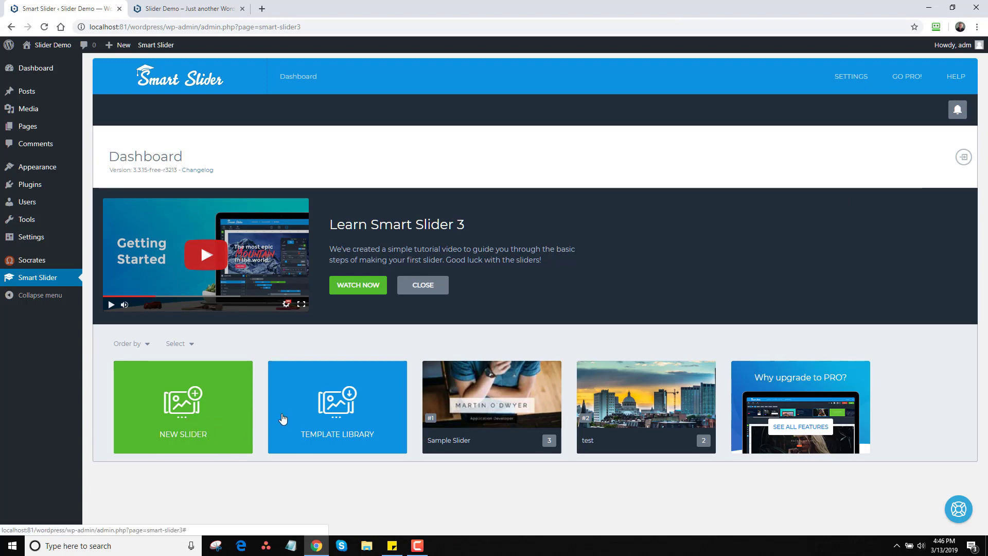
{"action": "mouse_move", "coordinate": [484, 424]}
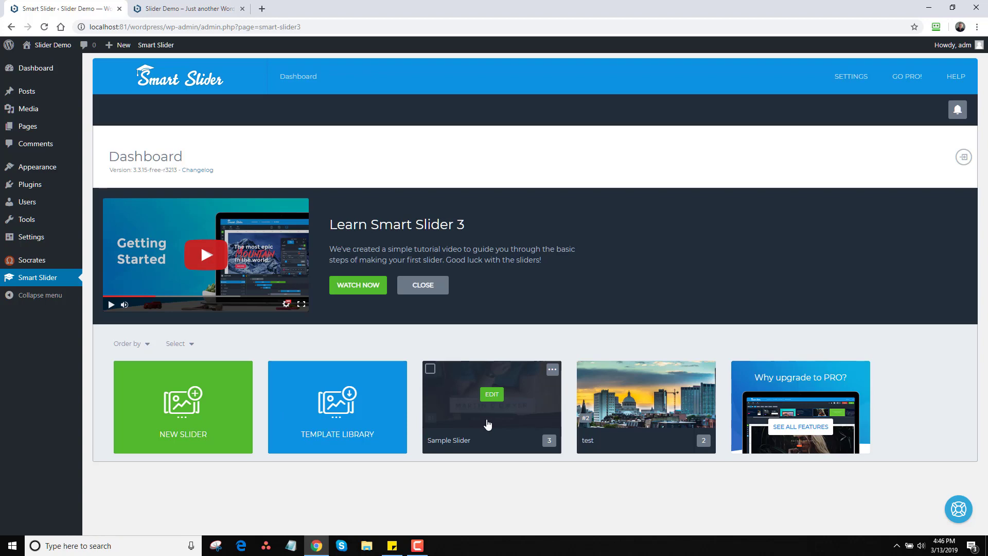
{"action": "left_click", "coordinate": [488, 425]}
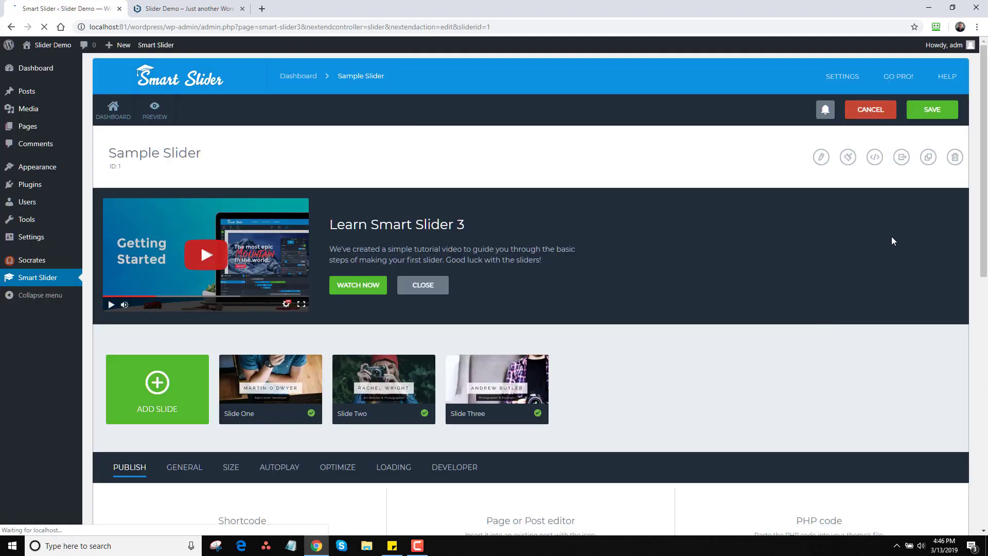
{"action": "scroll", "coordinate": [347, 192], "scroll_direction": "down", "scroll_amount": 4}
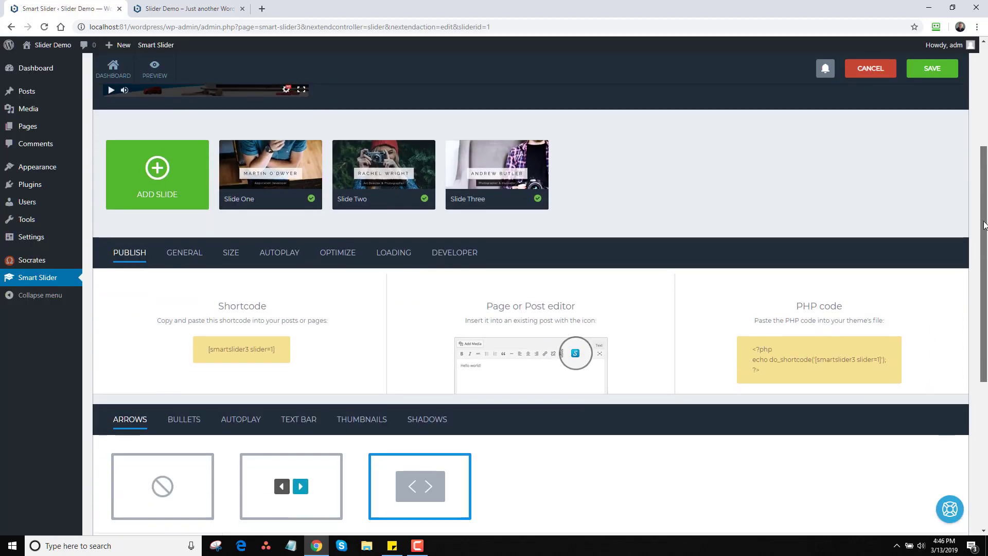
{"action": "mouse_move", "coordinate": [507, 178]}
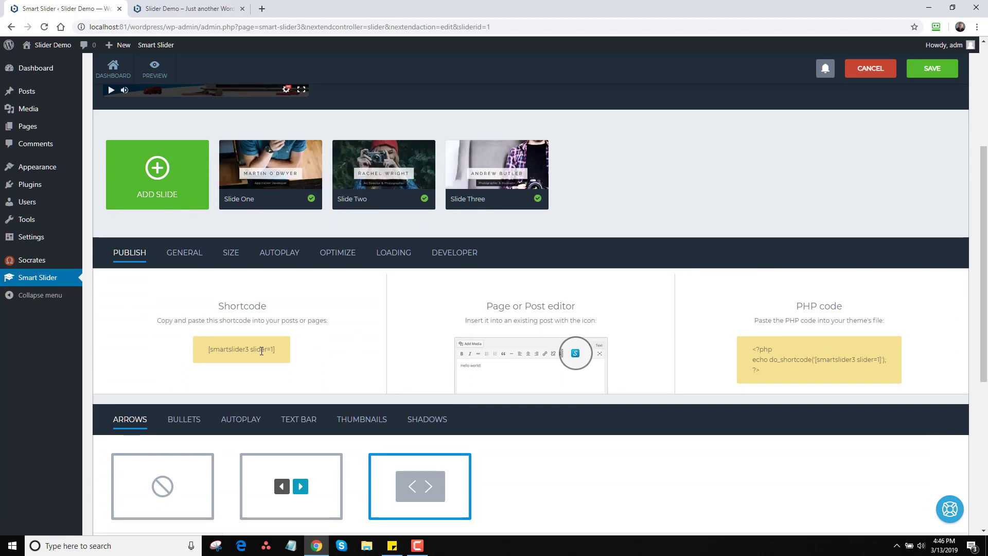
- Copy the Sample Slider's shortcode [smartslider3 slider=1]
{"action": "left_click_drag", "start_coordinate": [279, 351], "coordinate": [207, 352]}
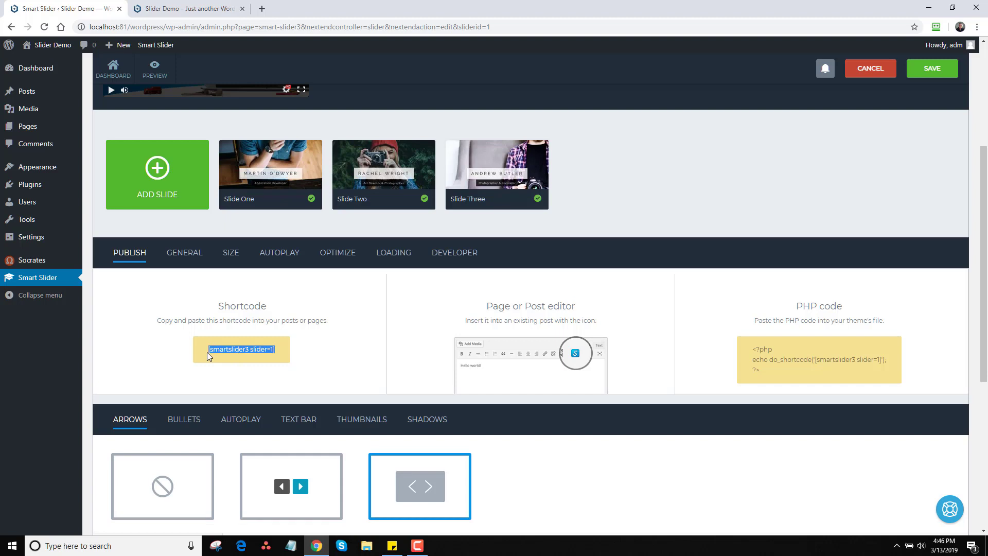
{"action": "right_click", "coordinate": [218, 349]}
{"action": "left_click", "coordinate": [242, 357]}
- Set the Sample Slider's maximum slider height to 600 px in the size settings and save the slider
{"action": "left_click", "coordinate": [231, 256]}
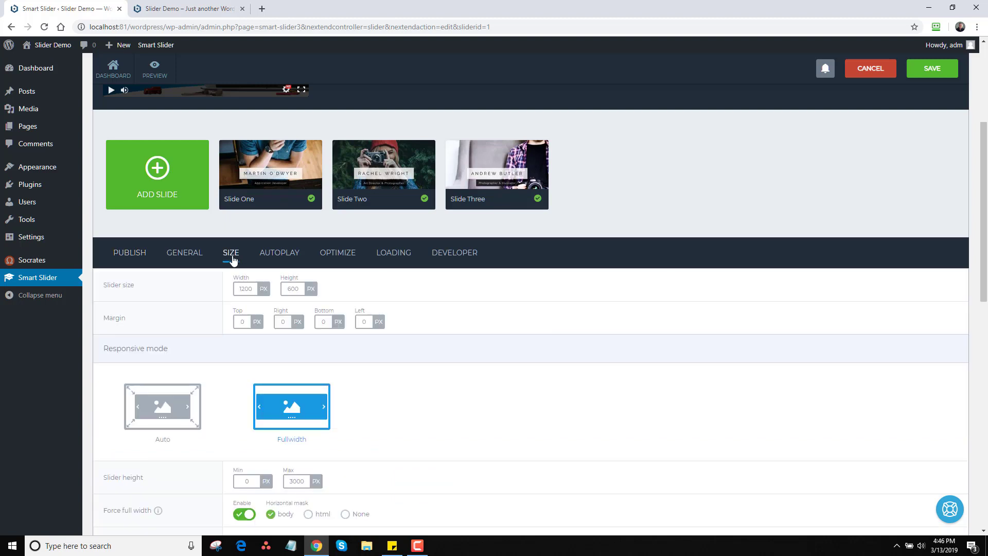
{"action": "scroll", "coordinate": [982, 238], "scroll_direction": "down", "scroll_amount": 3}
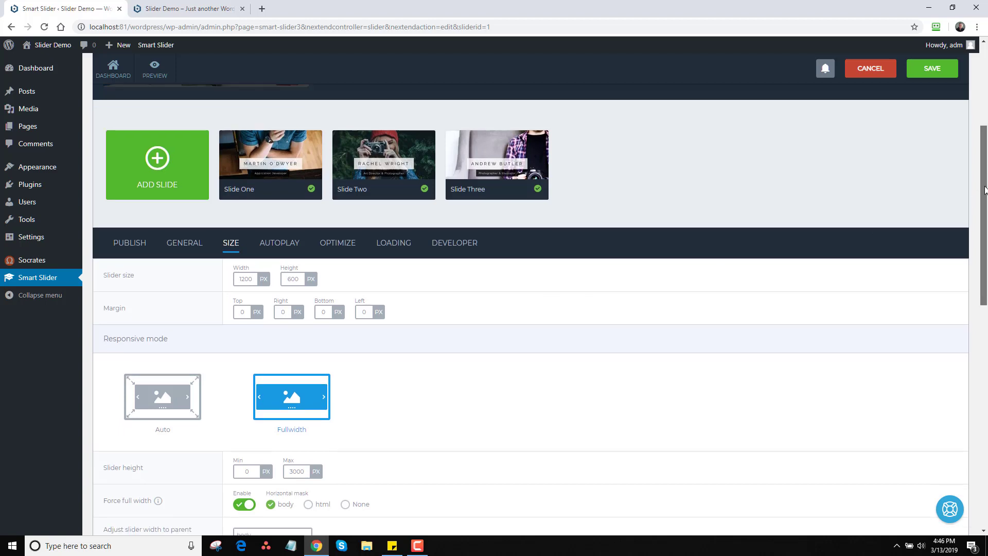
{"action": "scroll", "coordinate": [983, 238], "scroll_direction": "down", "scroll_amount": 1}
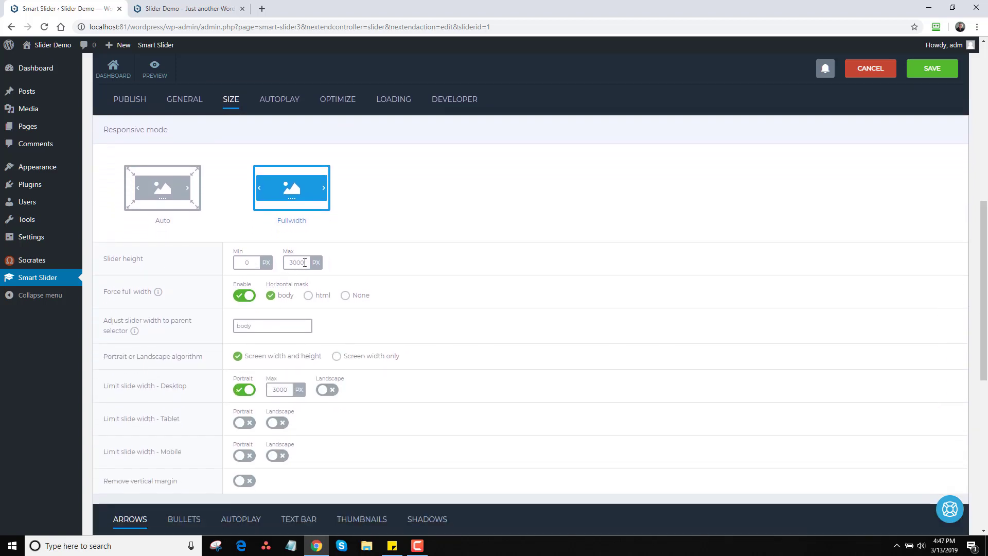
{"action": "left_click_drag", "start_coordinate": [306, 263], "coordinate": [276, 266]}
{"action": "type", "text": "600"}
{"action": "left_click", "coordinate": [419, 272]}
{"action": "scroll", "coordinate": [728, 400], "scroll_direction": "down", "scroll_amount": 6}
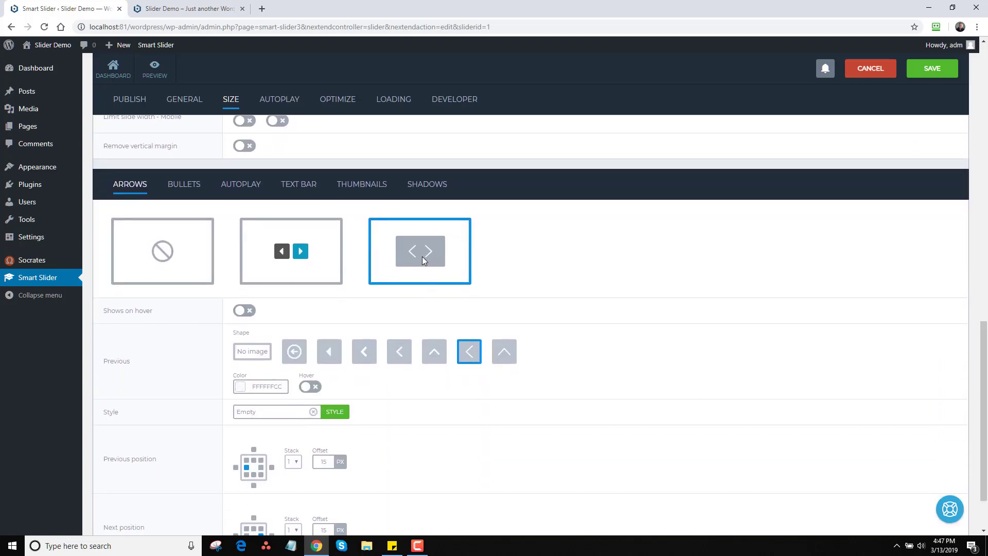
{"action": "left_click_drag", "start_coordinate": [984, 342], "coordinate": [984, 47]}
{"action": "left_click", "coordinate": [933, 94]}
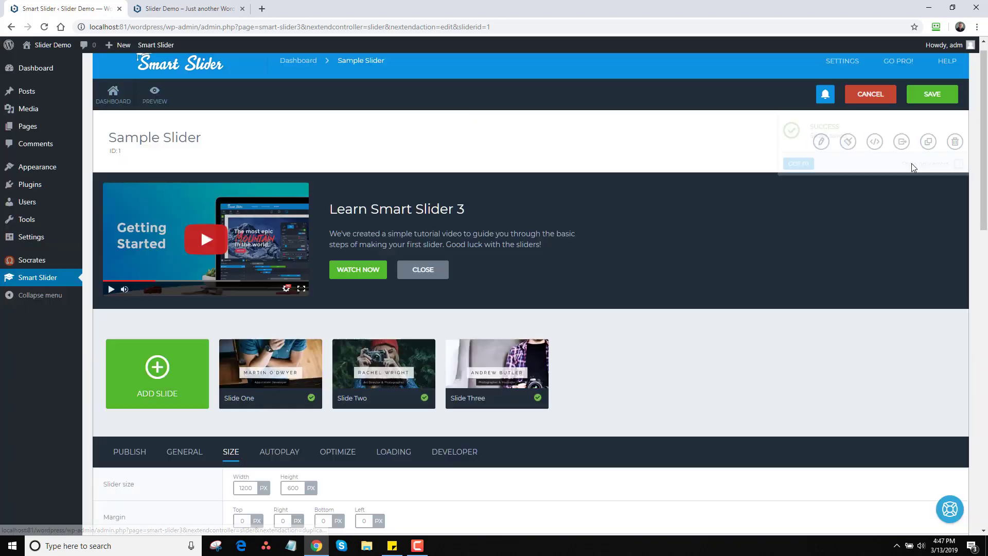
- Add a Smart Slider widget to the Top Banner widget area, choose Sample Slider #1 and save it, discarding the Custom HTML widget tried first
{"action": "mouse_move", "coordinate": [41, 168]}
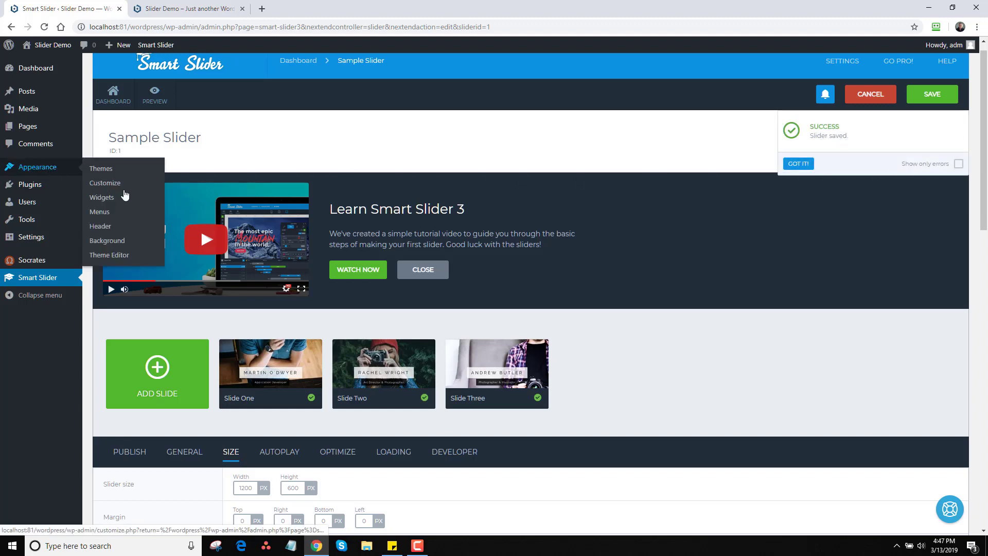
{"action": "left_click", "coordinate": [118, 197]}
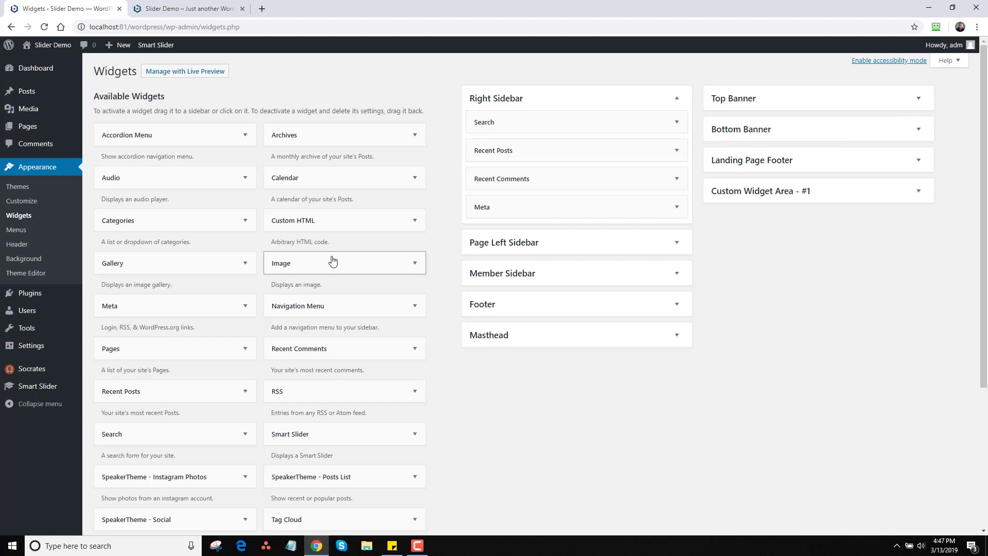
{"action": "left_click_drag", "start_coordinate": [314, 219], "coordinate": [786, 124]}
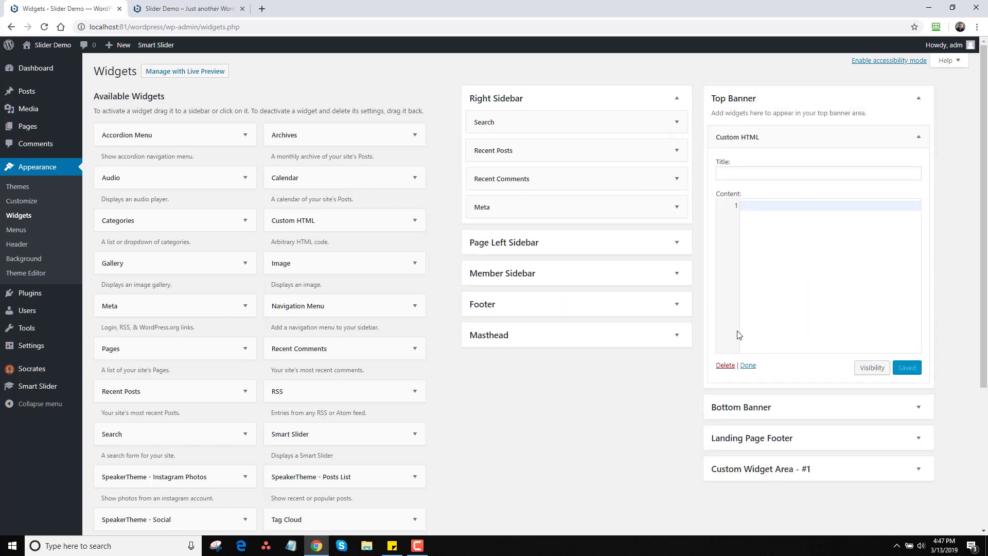
{"action": "left_click", "coordinate": [724, 366]}
{"action": "left_click_drag", "start_coordinate": [350, 450], "coordinate": [817, 180]}
{"action": "left_click", "coordinate": [822, 168]}
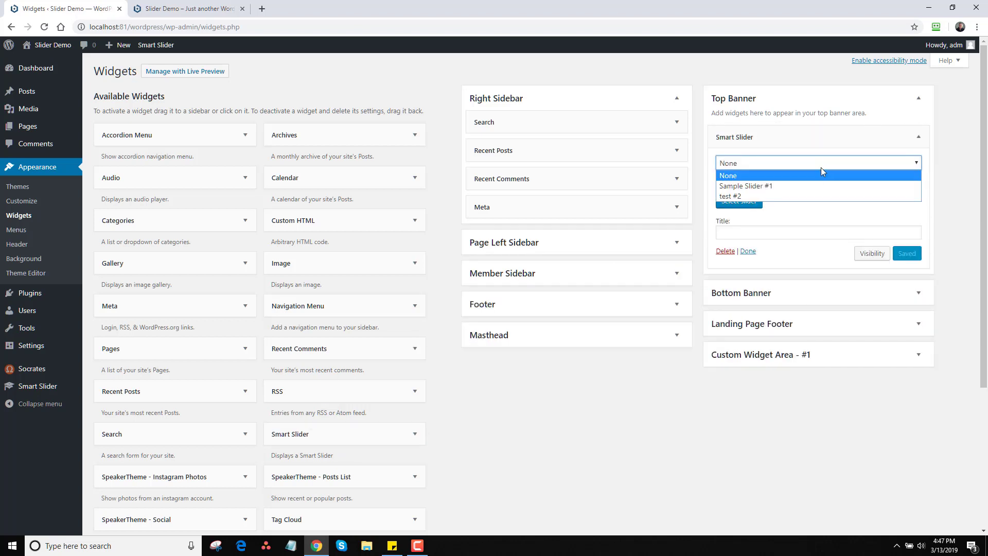
{"action": "left_click", "coordinate": [812, 183]}
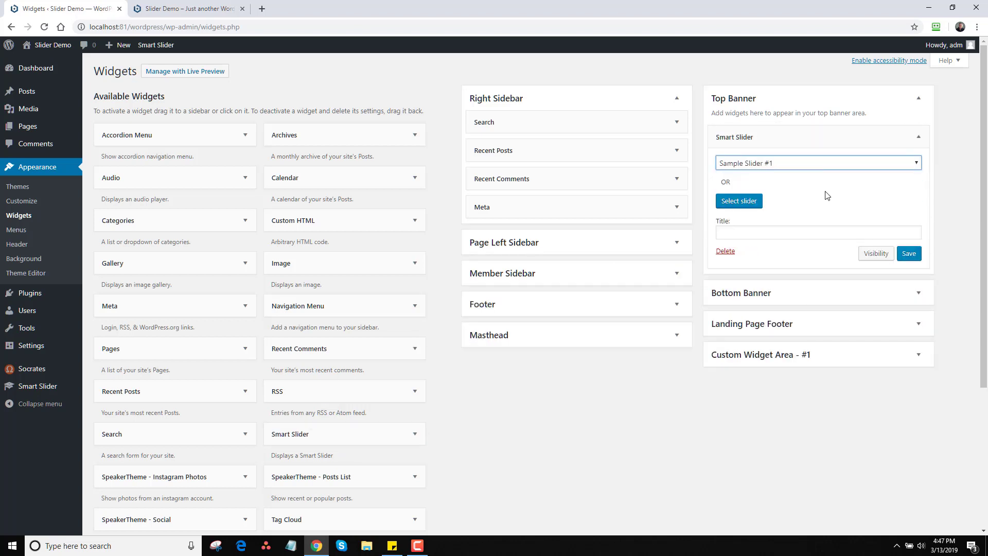
{"action": "left_click", "coordinate": [905, 251]}
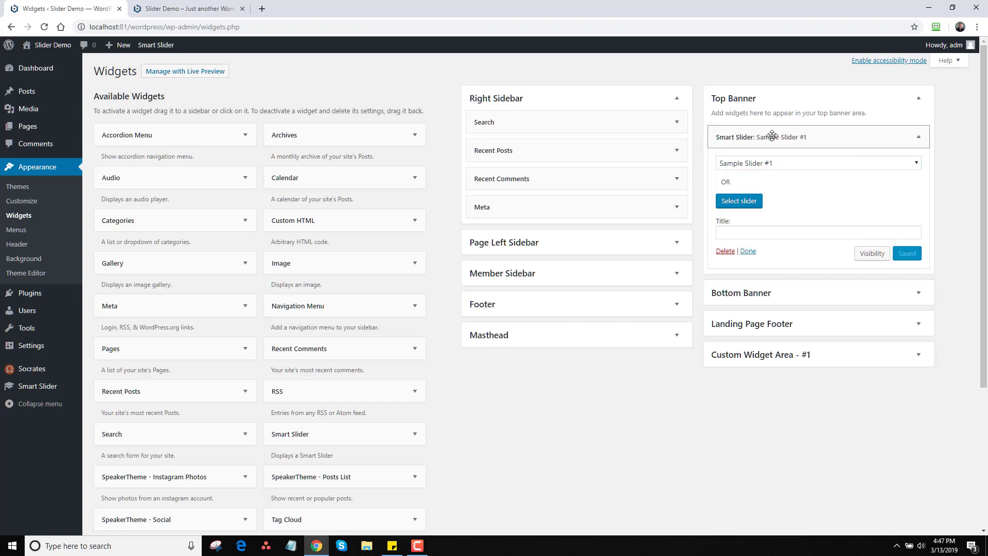
- Reload the site's front page, go through the banner slides, and open the Sticky post to check the slider there
{"action": "left_click", "coordinate": [182, 9]}
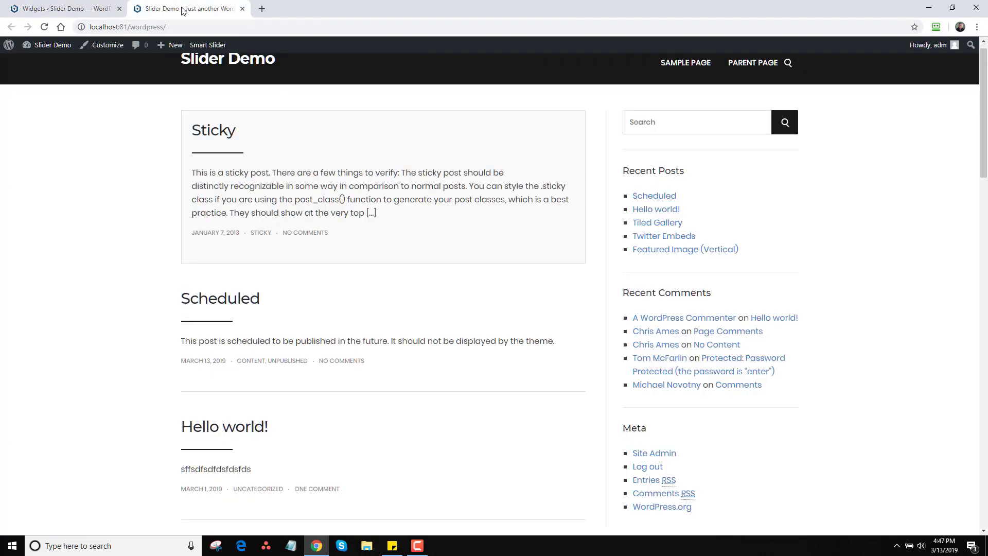
{"action": "left_click", "coordinate": [44, 27]}
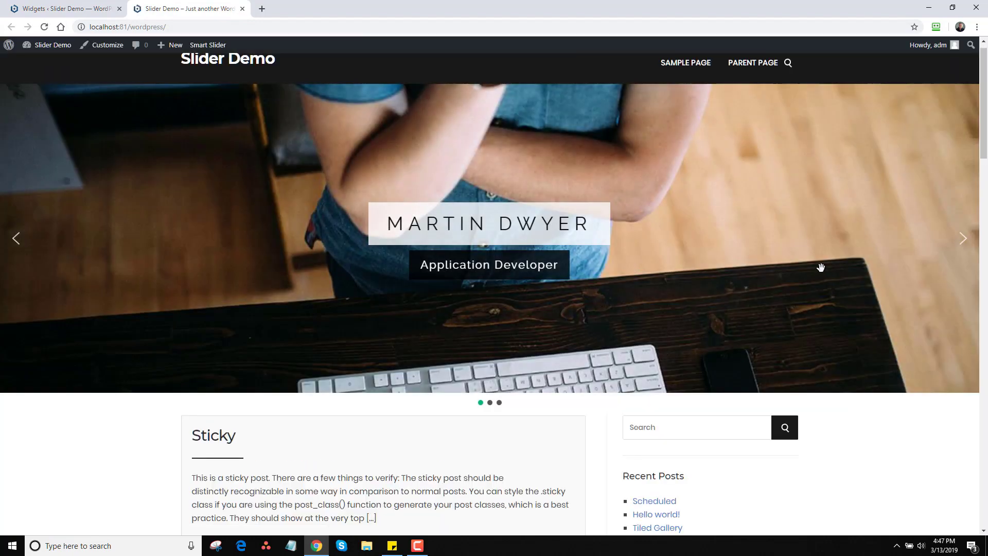
{"action": "left_click", "coordinate": [964, 242]}
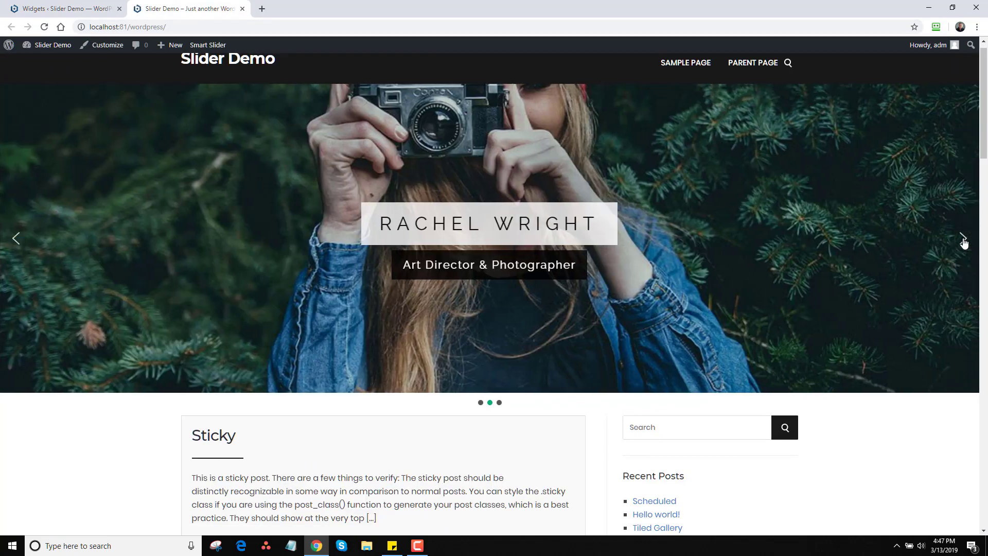
{"action": "left_click", "coordinate": [964, 241]}
{"action": "left_click", "coordinate": [964, 242]}
{"action": "left_click", "coordinate": [212, 439]}
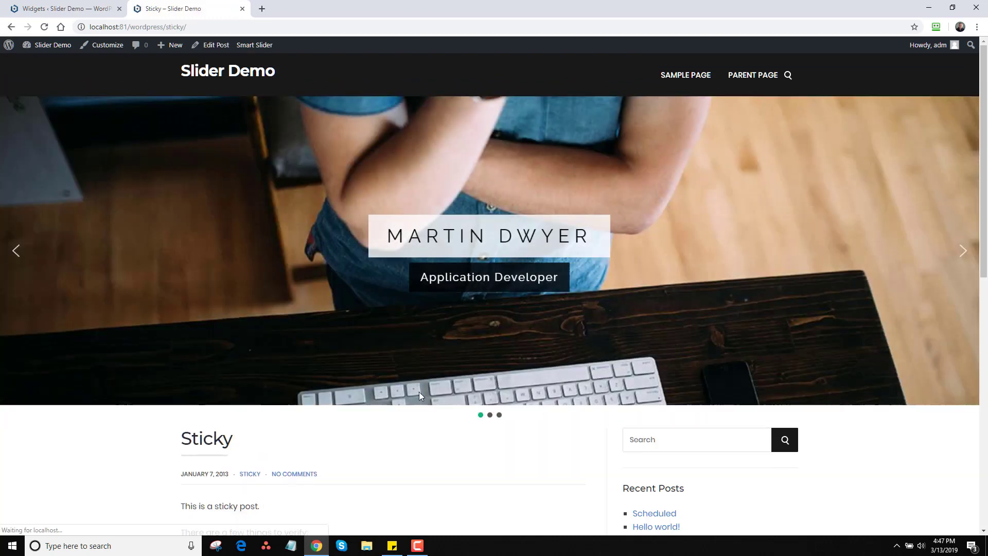
- Set the Top Banner slider widget's visibility to show if Page is Front page, and save the widget
{"action": "left_click", "coordinate": [81, 11]}
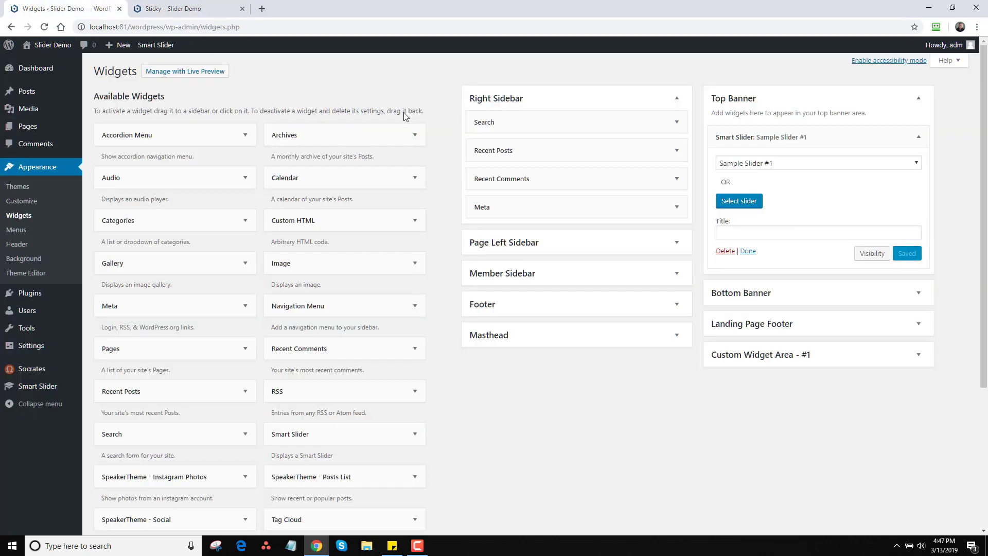
{"action": "left_click", "coordinate": [875, 255]}
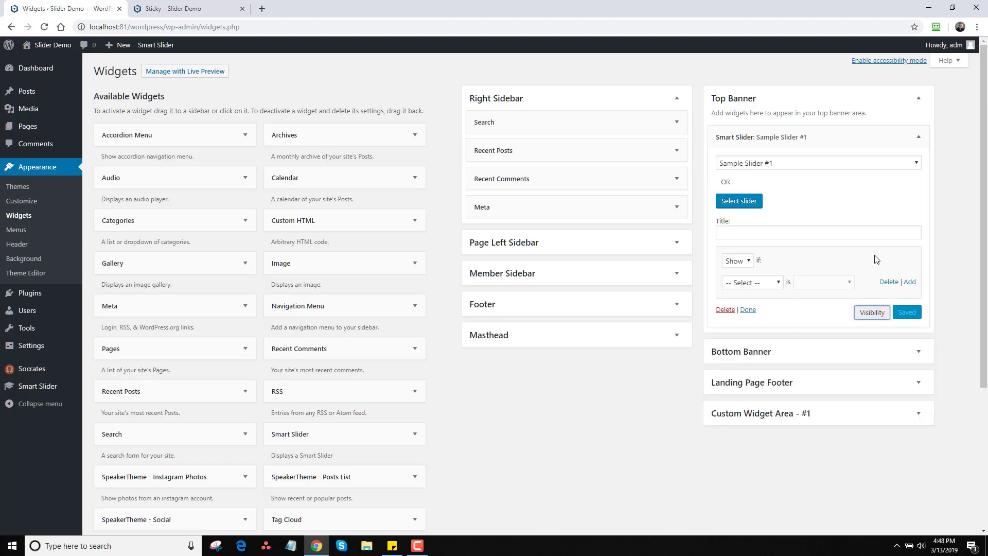
{"action": "left_click", "coordinate": [779, 284]}
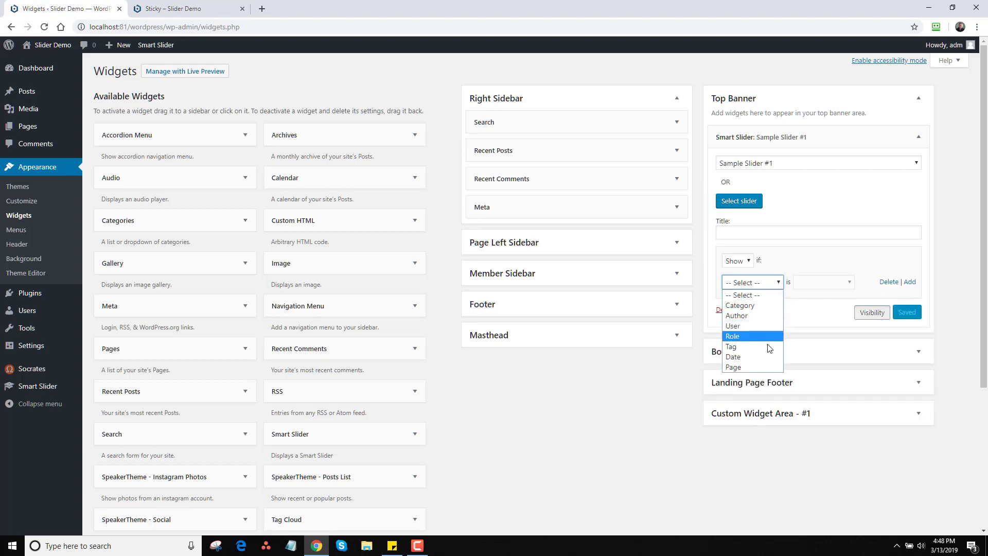
{"action": "left_click", "coordinate": [762, 367]}
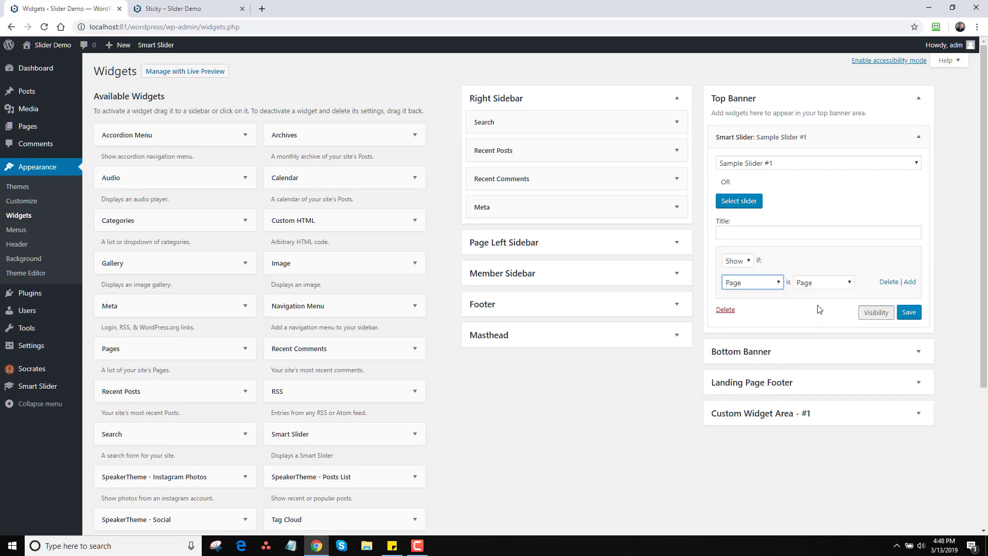
{"action": "left_click", "coordinate": [829, 283]}
{"action": "left_click", "coordinate": [826, 295]}
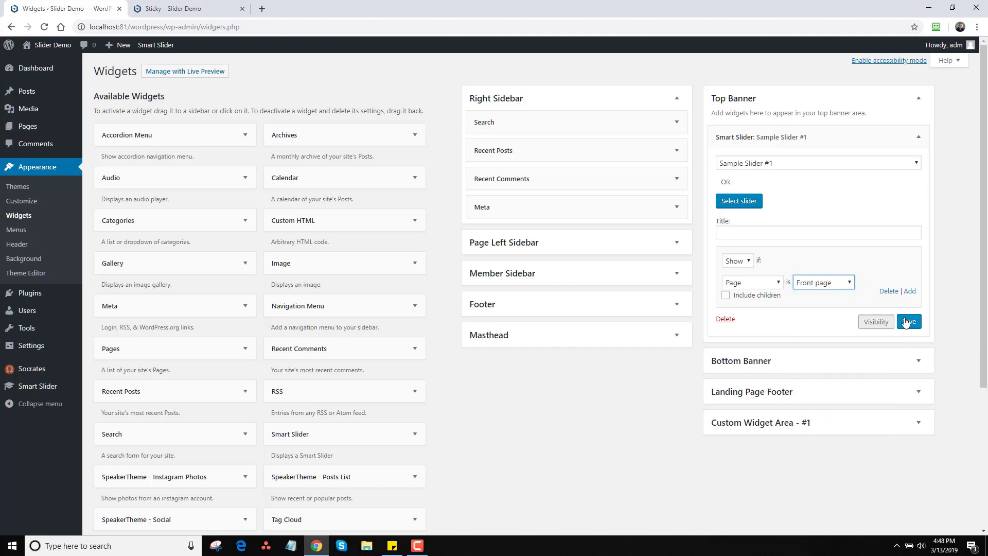
{"action": "left_click", "coordinate": [907, 322]}
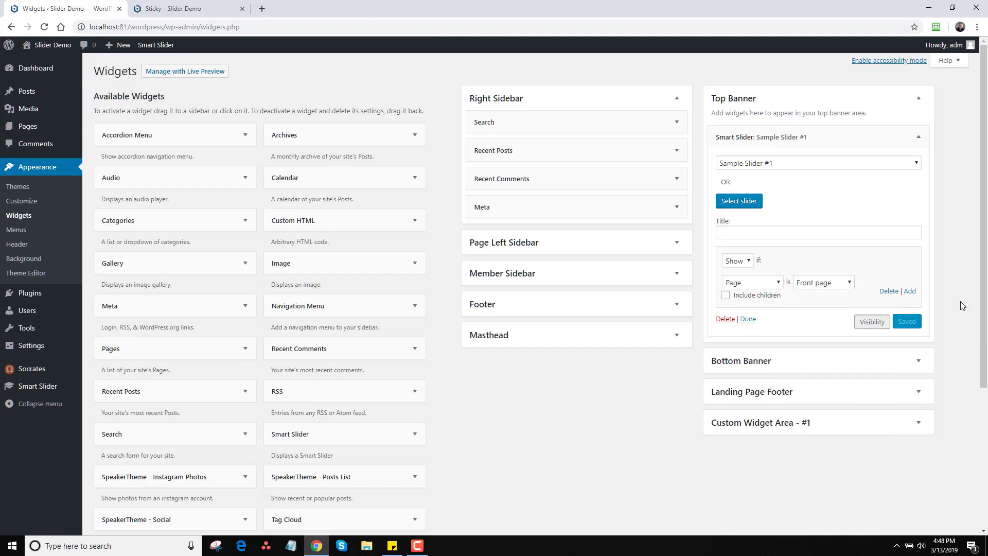
- Reload the Sticky post and return to the site's home page to check where the slider is displayed
{"action": "left_click", "coordinate": [171, 10]}
{"action": "key", "text": "F5"}
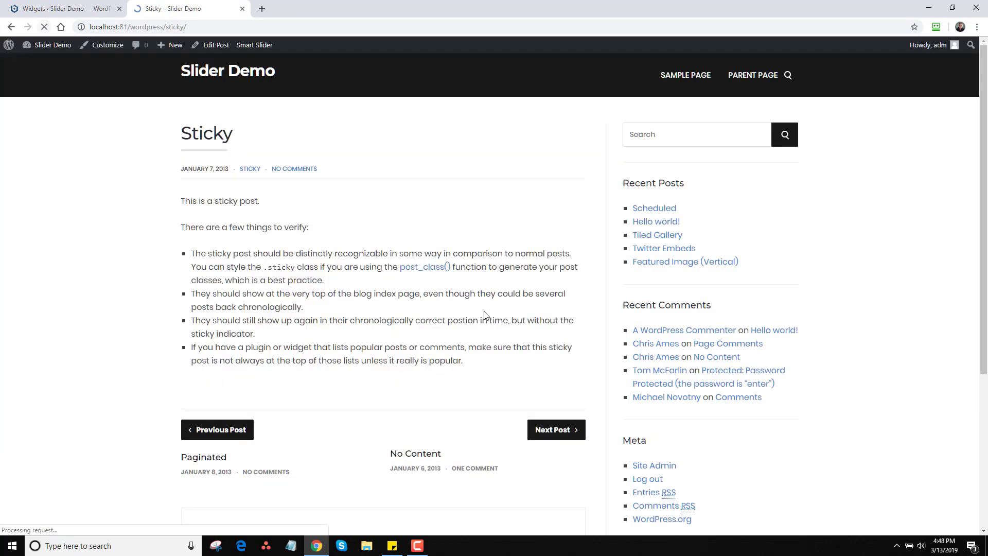
{"action": "left_click", "coordinate": [229, 82]}
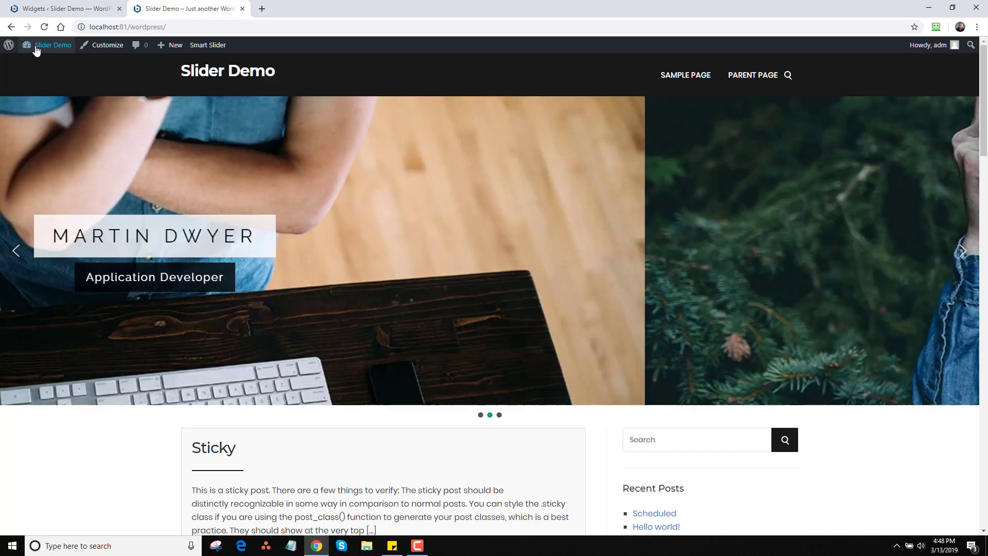
- Activate the Socrates v5 theme from the installed themes
{"action": "mouse_move", "coordinate": [46, 46]}
{"action": "left_click", "coordinate": [36, 76]}
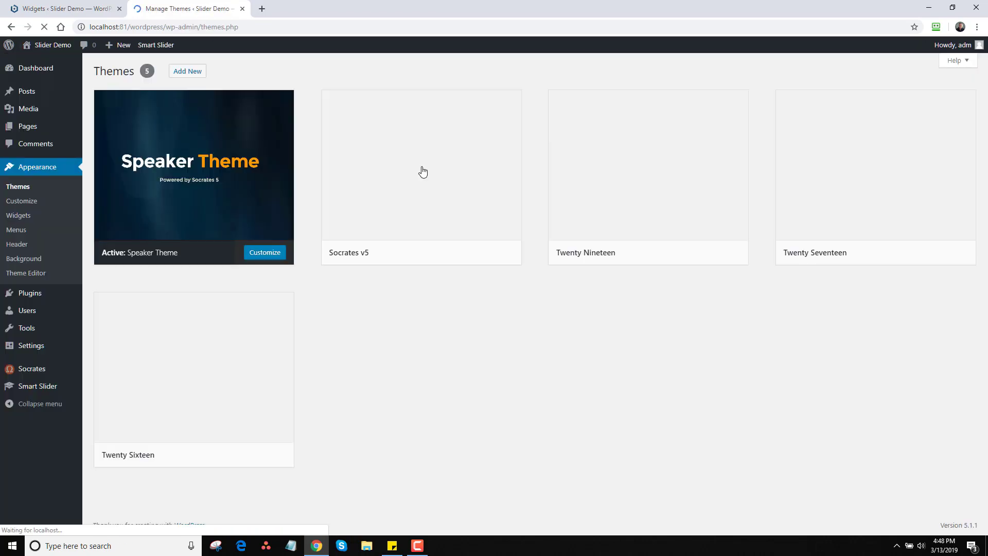
{"action": "mouse_move", "coordinate": [453, 232]}
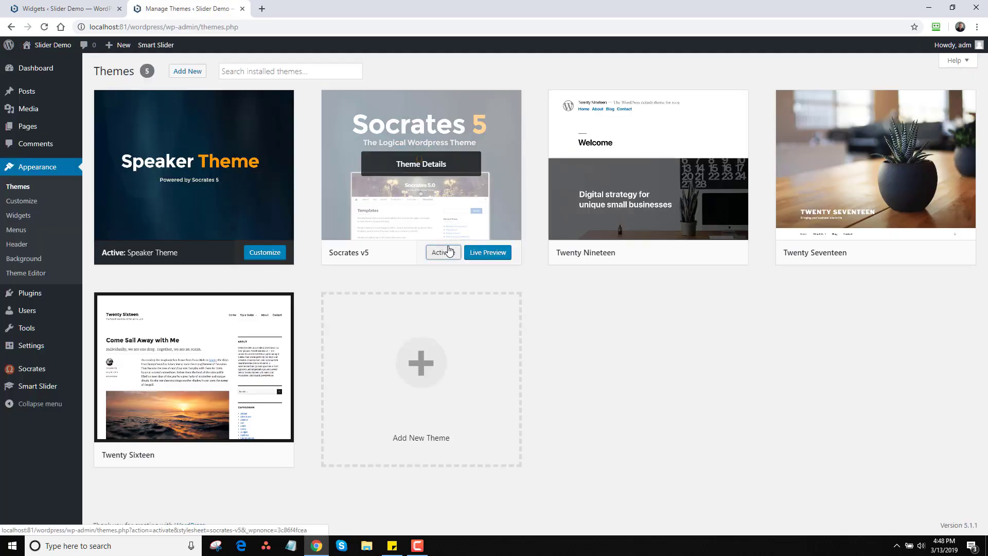
{"action": "left_click", "coordinate": [444, 252]}
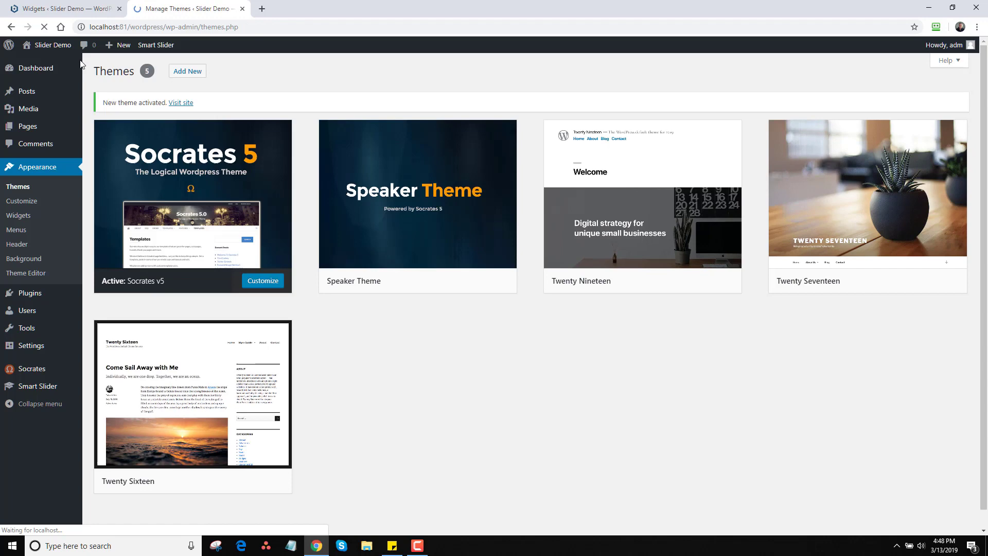
- Visit the site's front page to examine the slider under the Socrates v5 theme
{"action": "mouse_move", "coordinate": [46, 51]}
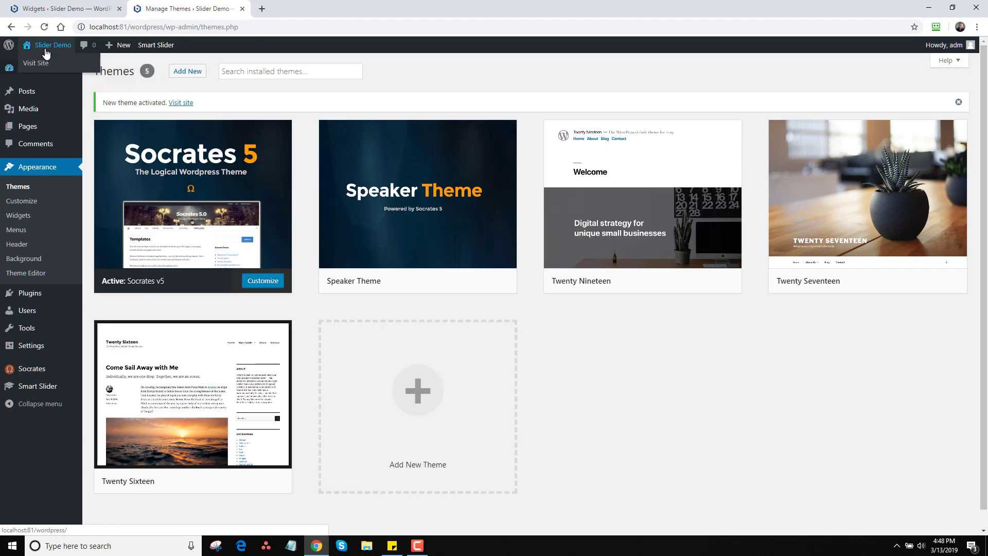
{"action": "left_click", "coordinate": [38, 64]}
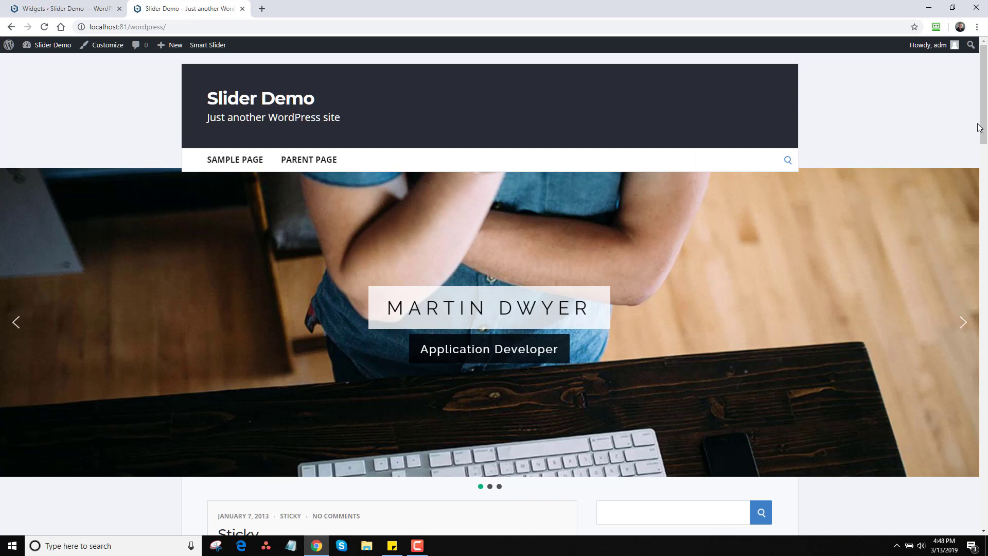
{"action": "scroll", "coordinate": [979, 128], "scroll_direction": "down", "scroll_amount": 2}
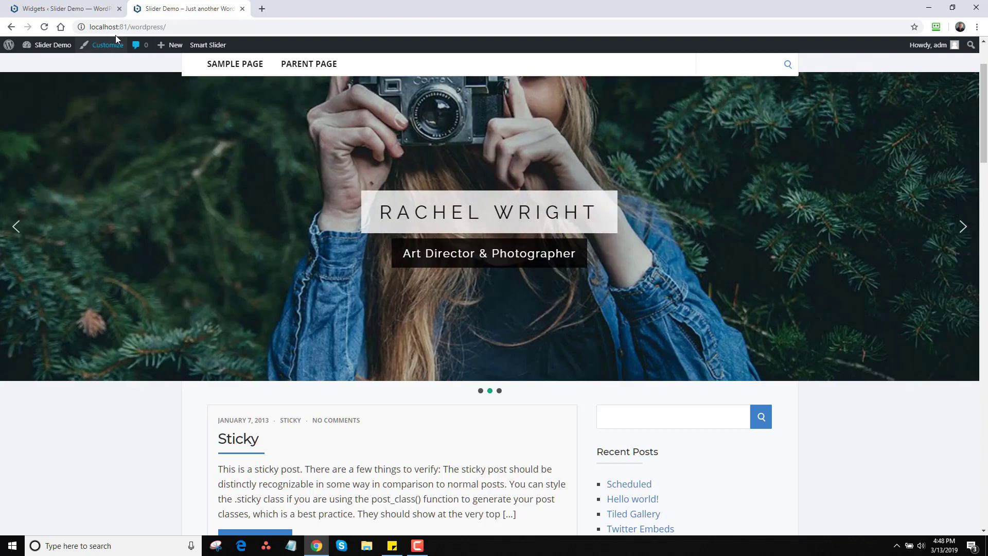
- Change the Sample Slider's responsive mode to Auto in its Smart Slider size settings, and save the slider
{"action": "left_click", "coordinate": [84, 11]}
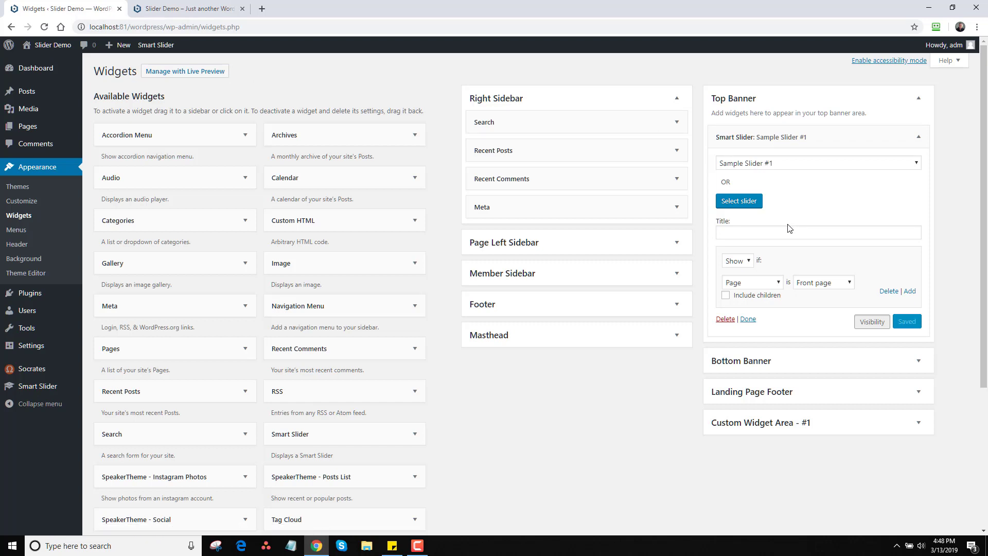
{"action": "left_click", "coordinate": [38, 386]}
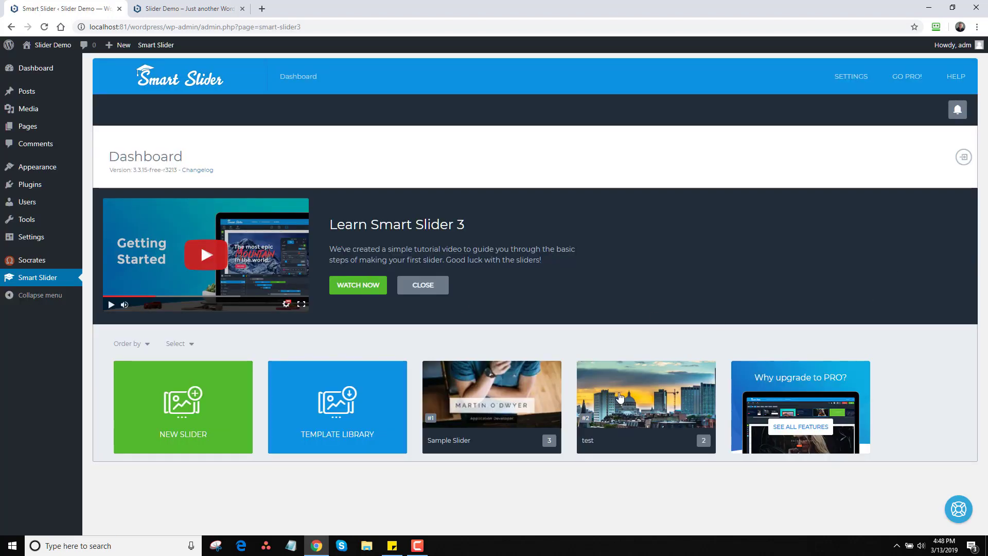
{"action": "left_click", "coordinate": [492, 402]}
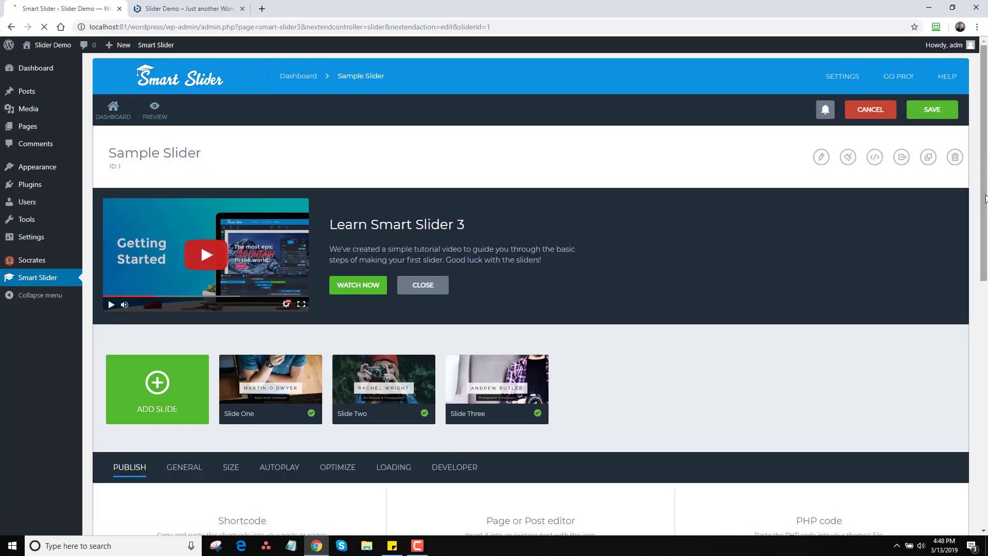
{"action": "left_click_drag", "start_coordinate": [986, 199], "coordinate": [986, 280]}
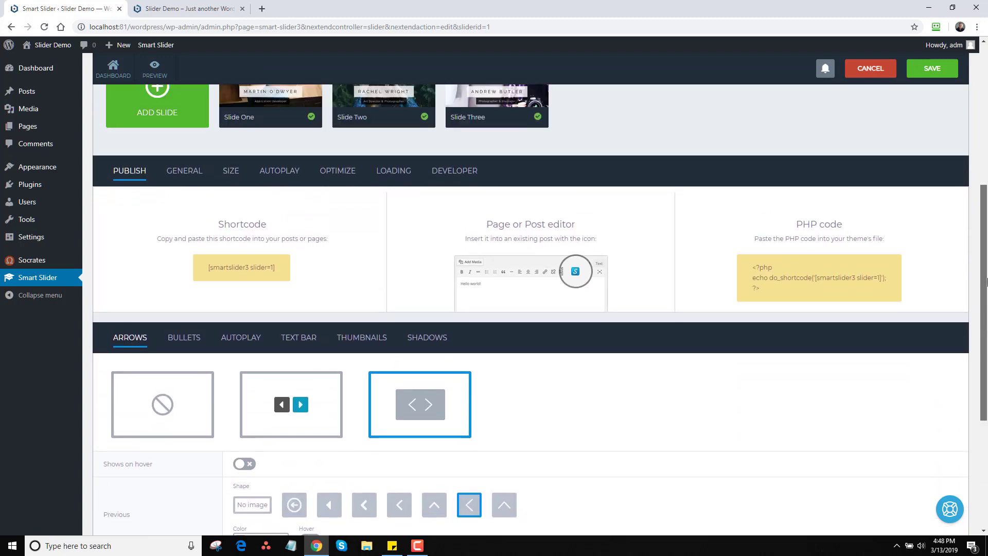
{"action": "left_click", "coordinate": [236, 176]}
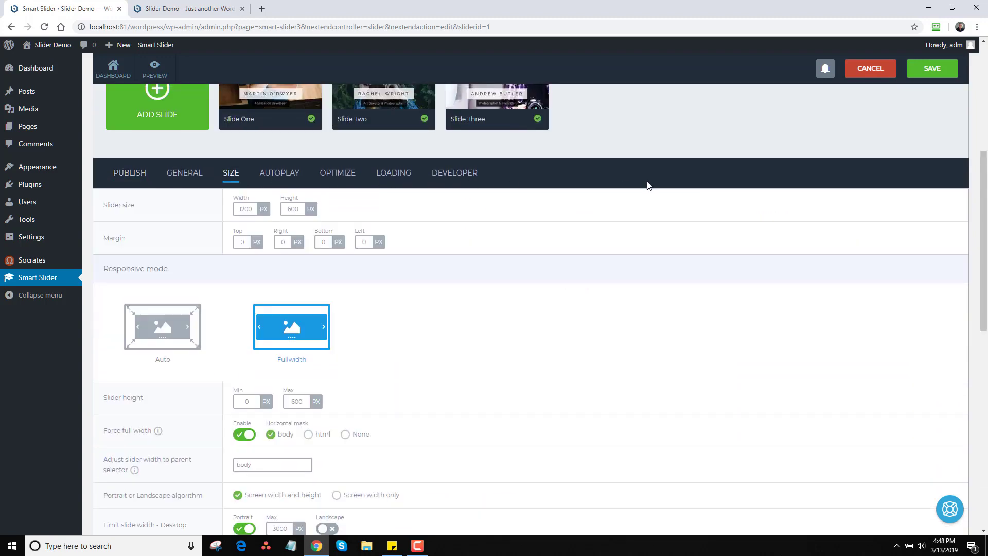
{"action": "left_click_drag", "start_coordinate": [984, 191], "coordinate": [984, 213]}
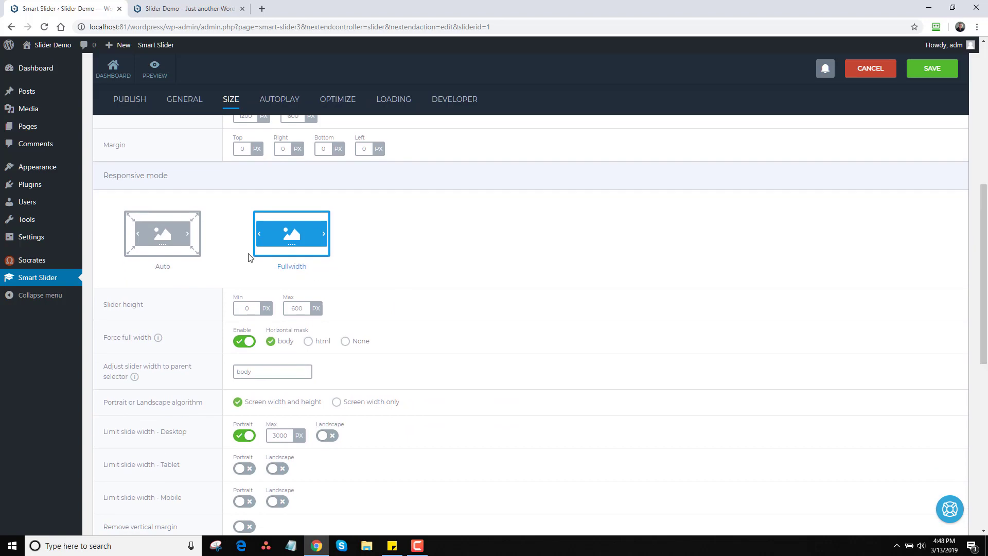
{"action": "left_click", "coordinate": [170, 234]}
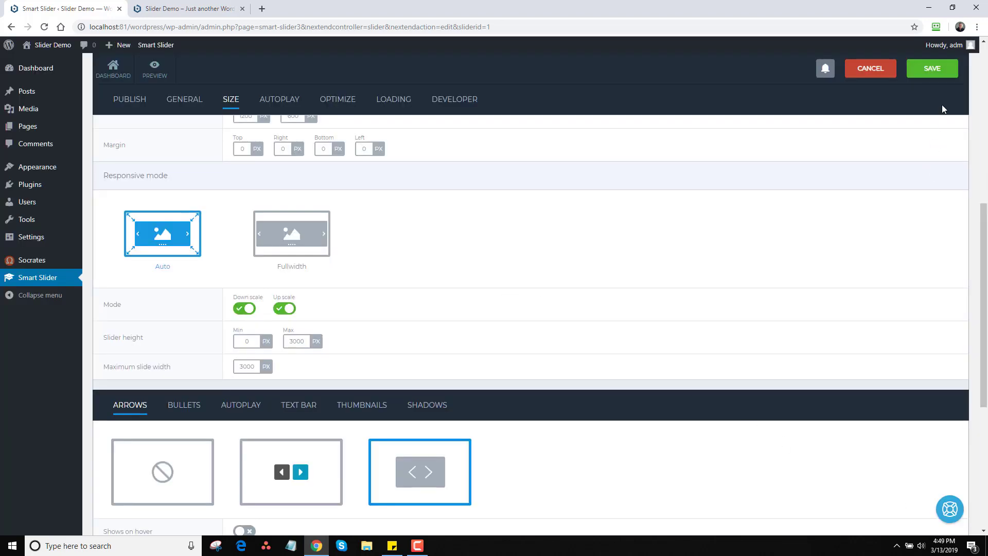
{"action": "left_click", "coordinate": [934, 69]}
- Reload the site's front page and advance through the slides to check the slider's width under the Socrates theme
{"action": "left_click", "coordinate": [177, 9]}
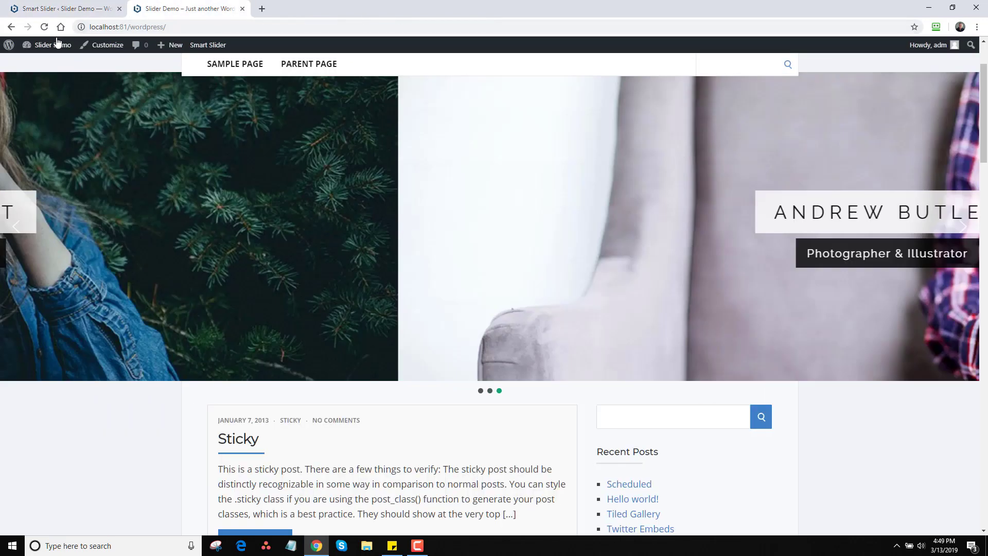
{"action": "key", "text": "F5"}
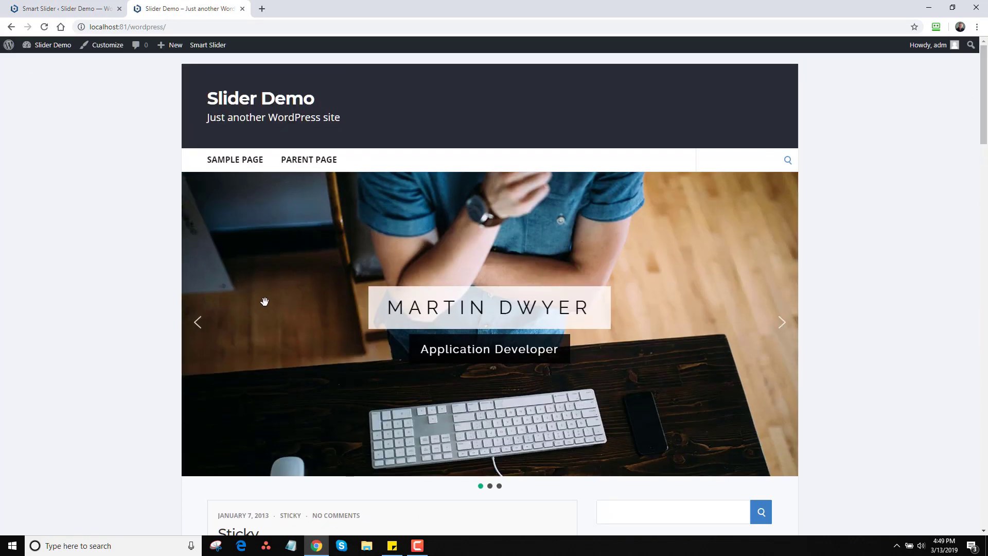
{"action": "left_click", "coordinate": [786, 327]}
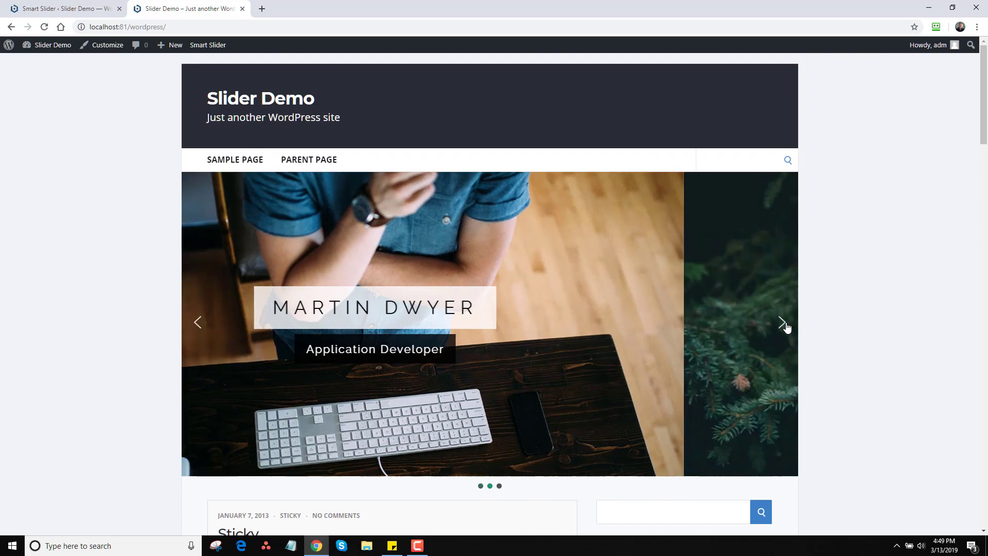
{"action": "left_click", "coordinate": [786, 328]}
{"action": "left_click", "coordinate": [786, 327]}
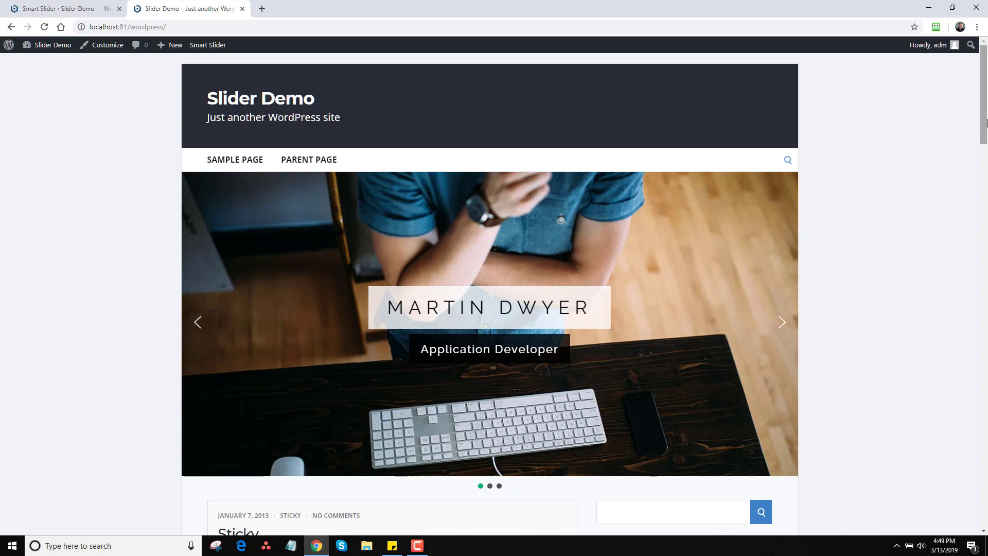
{"action": "left_click_drag", "start_coordinate": [987, 122], "coordinate": [975, 85]}
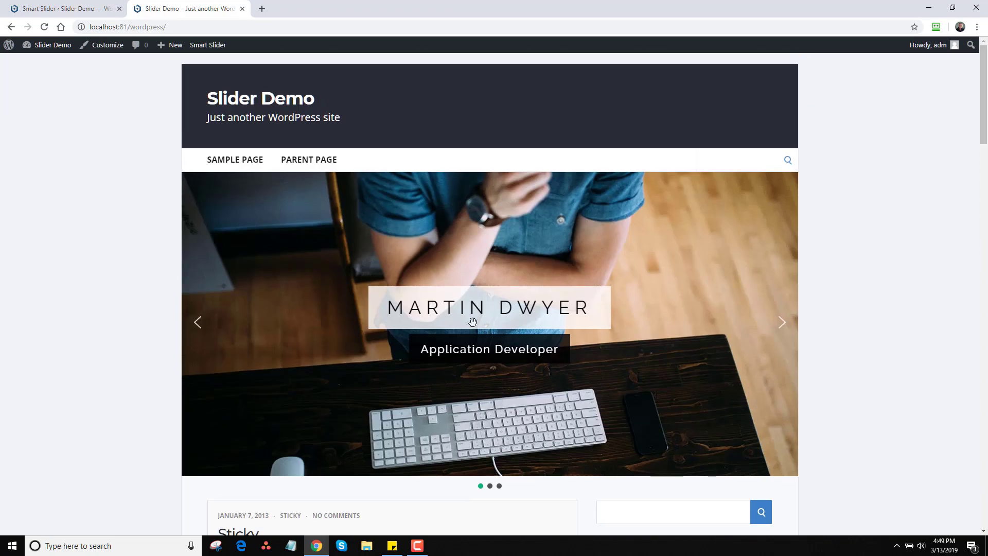